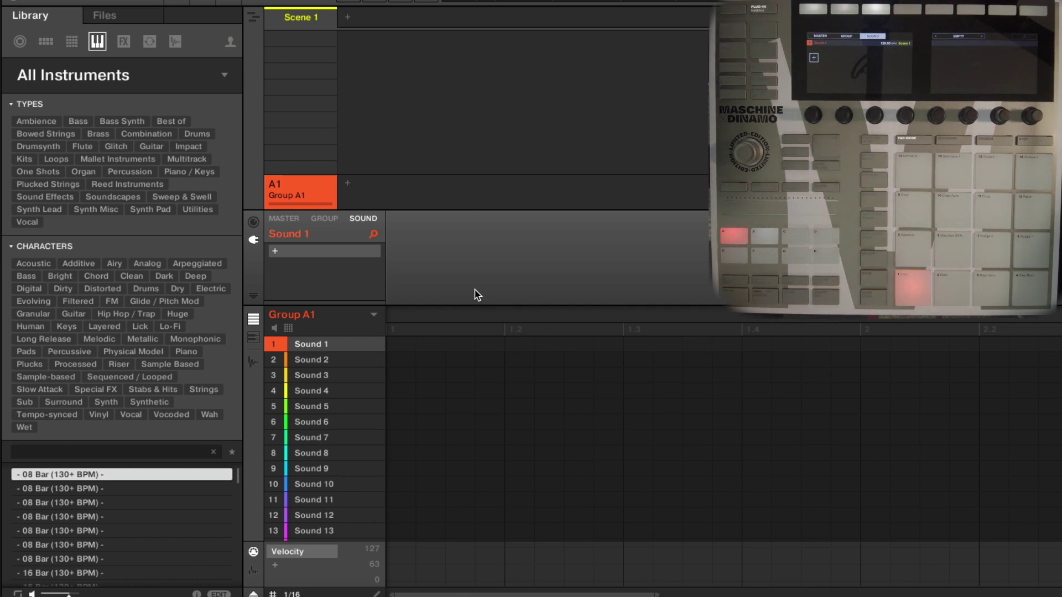
Load Output Arcade (AU) on Sound 1 and open its Downtime line's sampler kits
click(324, 251)
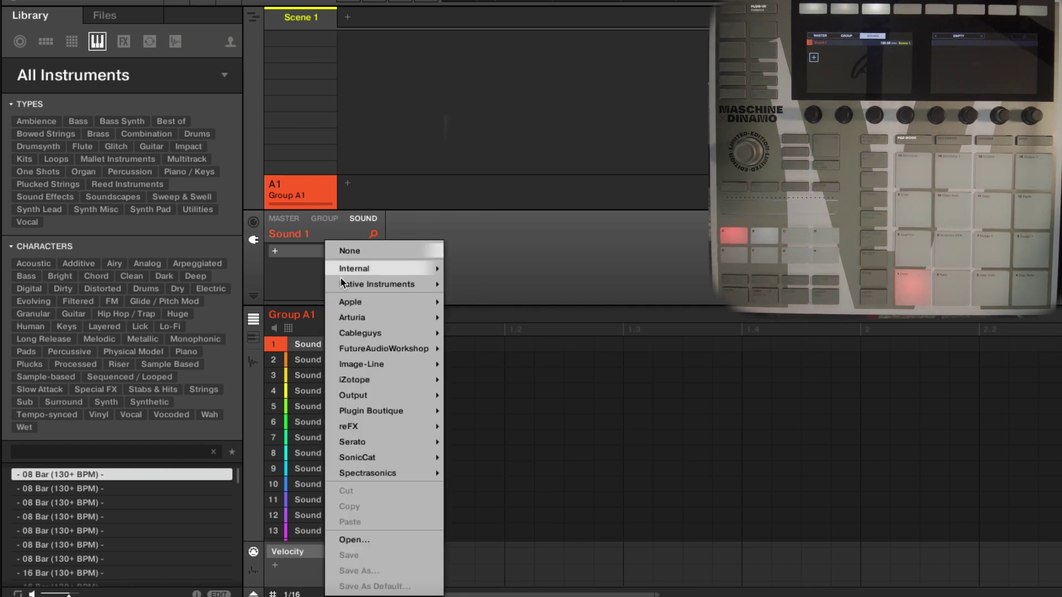
mouse_move(365, 395)
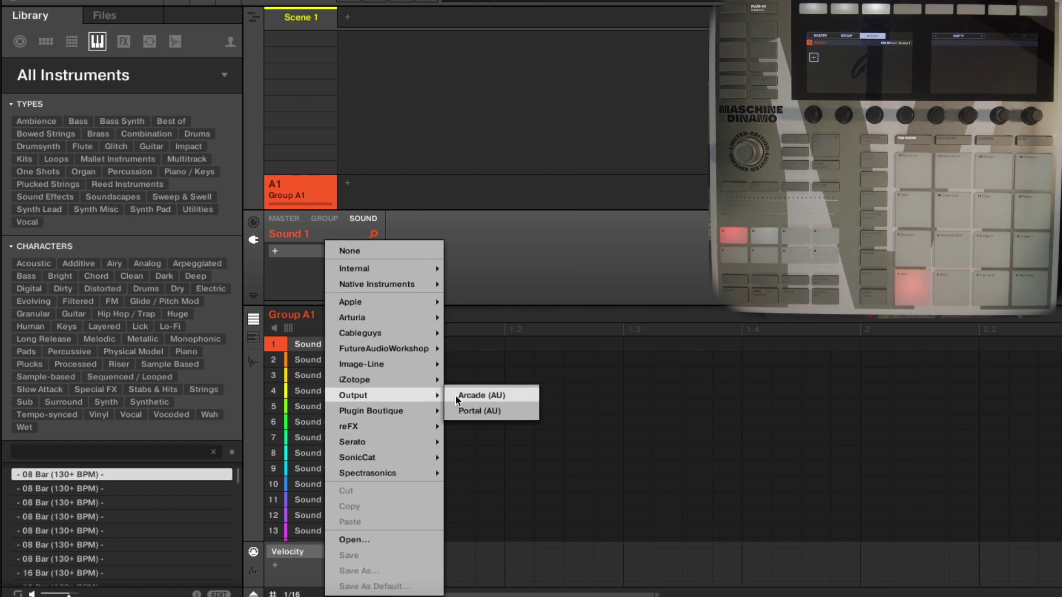
click(455, 395)
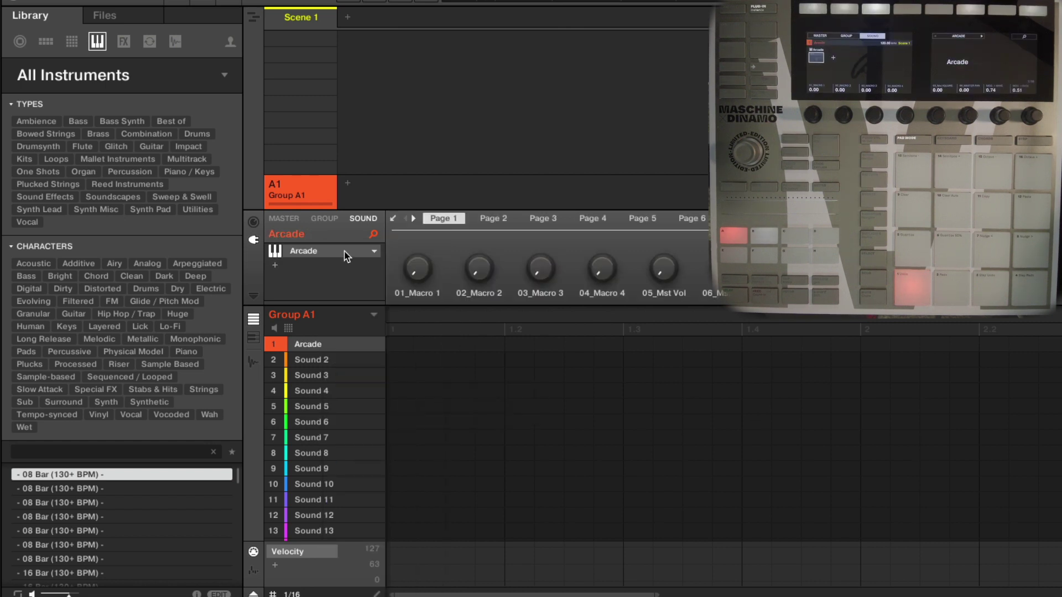
click(344, 256)
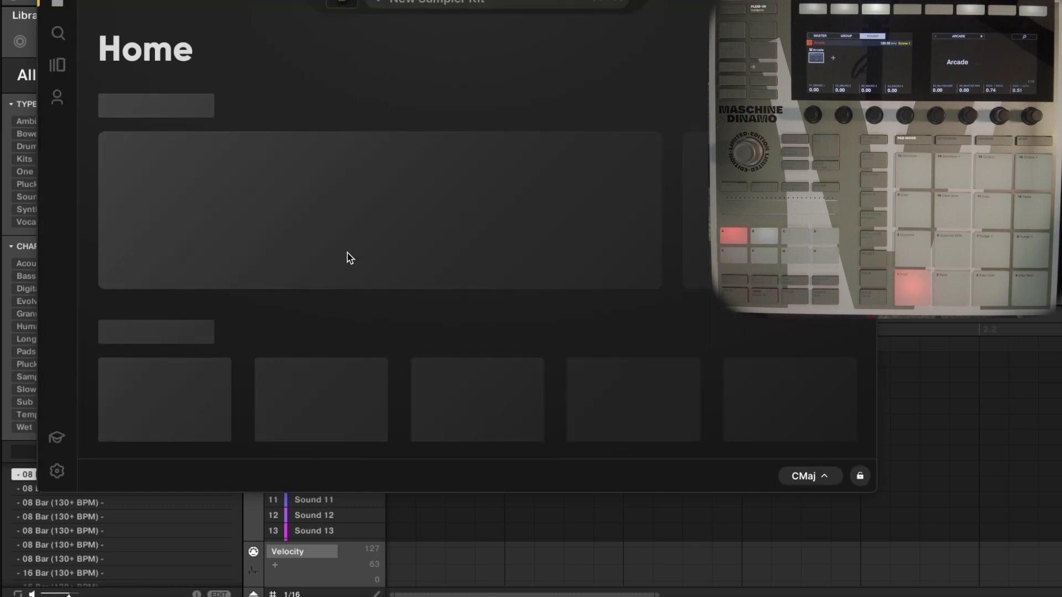
click(56, 65)
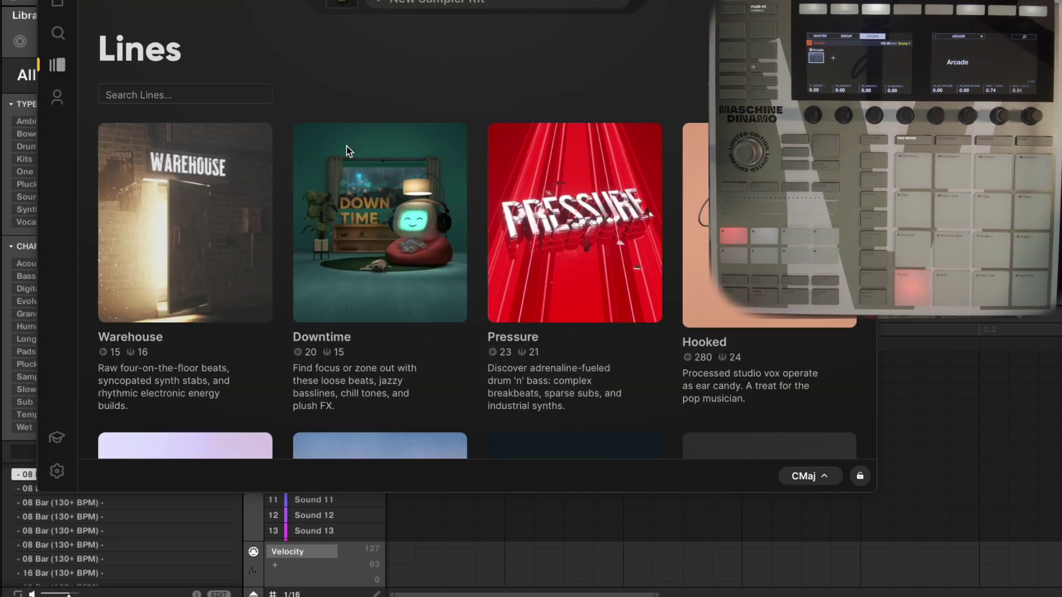
click(348, 152)
scroll(659, 130, down, 3)
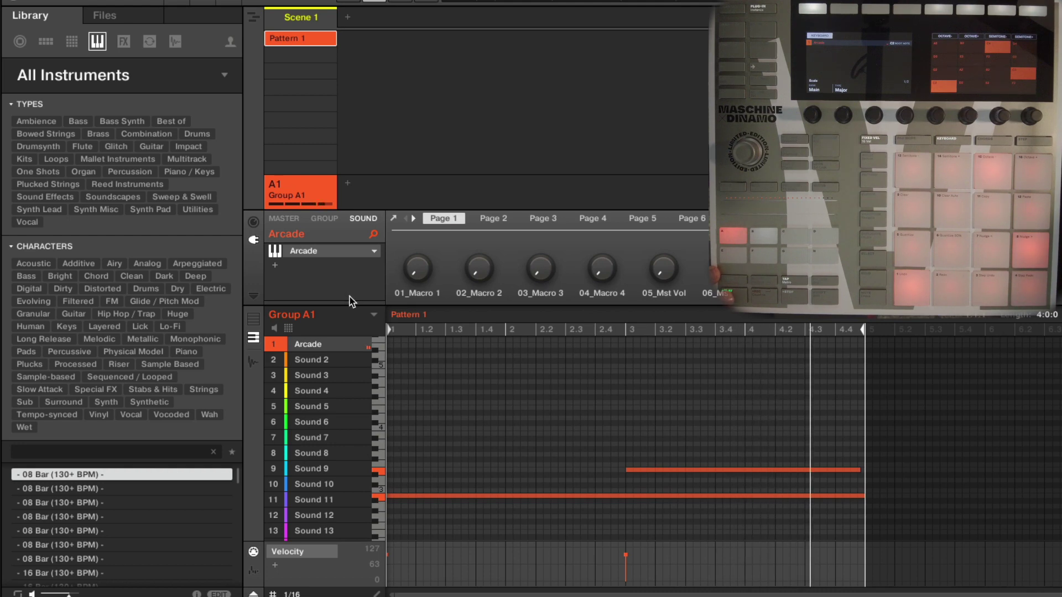
Reopen the Output Arcade plug-in window from the Sound 1 slot
click(340, 250)
Open Arcade's key dropdown listing other minor keys, with F minor still current
click(800, 460)
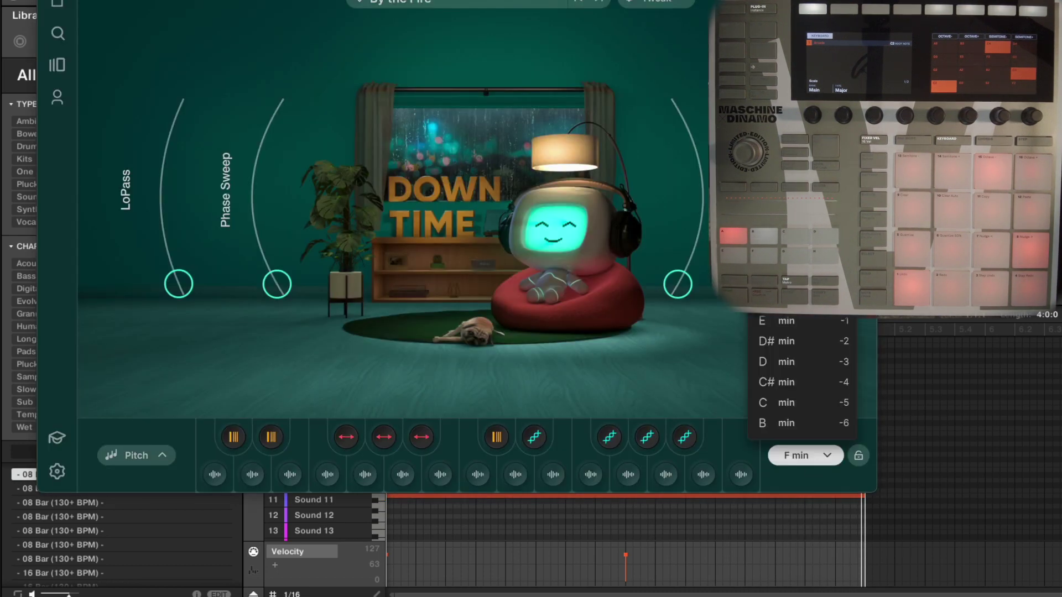